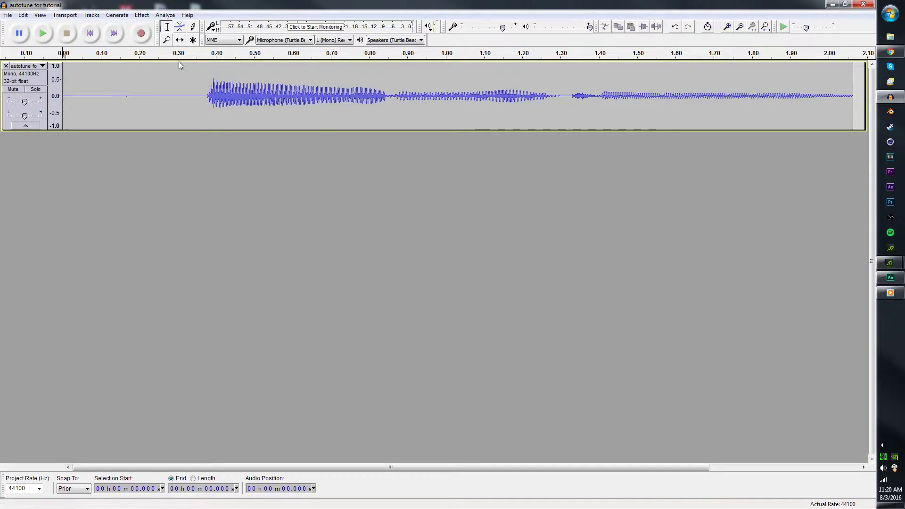
Play the roughly 2-second vocal clip in the 'autotune for tutorial' project in Audacity.
{"action": "left_click", "coordinate": [45, 35]}
Quit Audacity without saving and drag the 'autotune for tutorial' desktop icon toward the centre.
{"action": "left_click", "coordinate": [8, 15]}
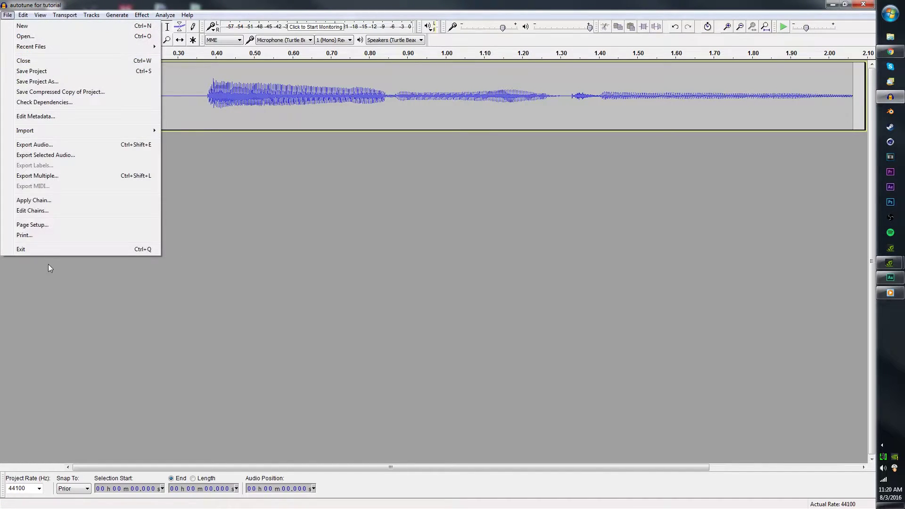
{"action": "left_click", "coordinate": [864, 4]}
{"action": "left_click", "coordinate": [445, 296]}
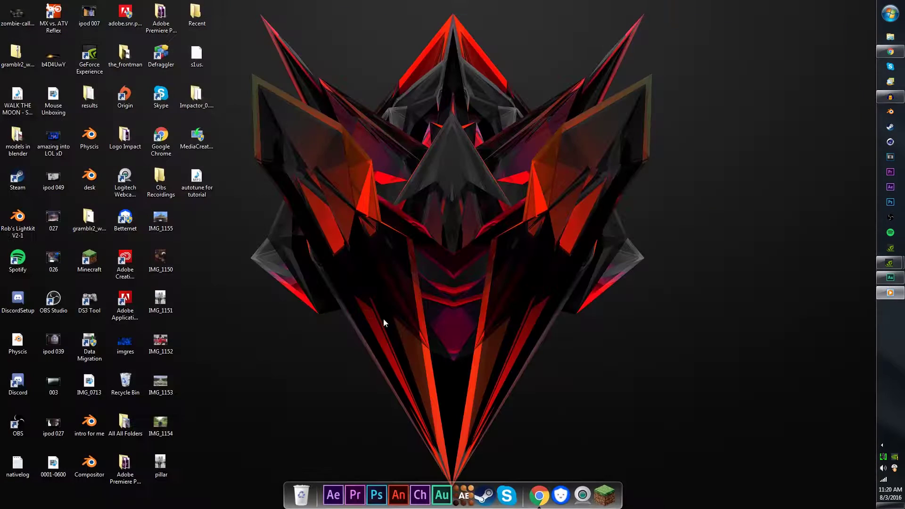
{"action": "left_click_drag", "start_coordinate": [211, 182], "coordinate": [508, 148]}
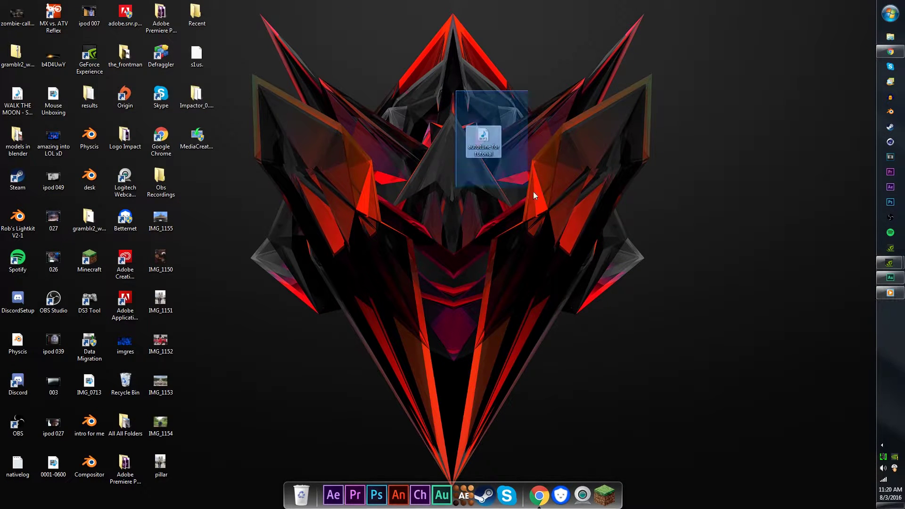
Restore Audition, import 'autotune for tutorial.mp3' and select it in the Files panel.
{"action": "left_click", "coordinate": [890, 277]}
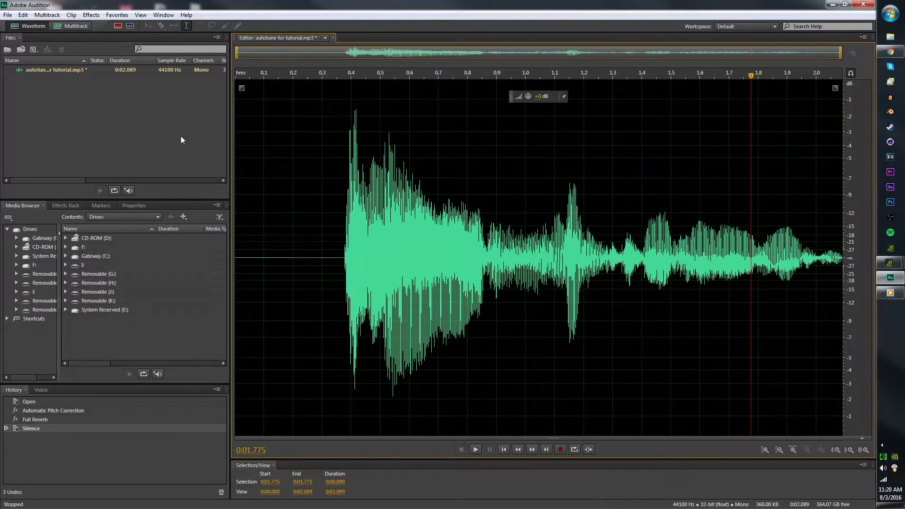
{"action": "left_click", "coordinate": [8, 14]}
{"action": "mouse_move", "coordinate": [62, 187]}
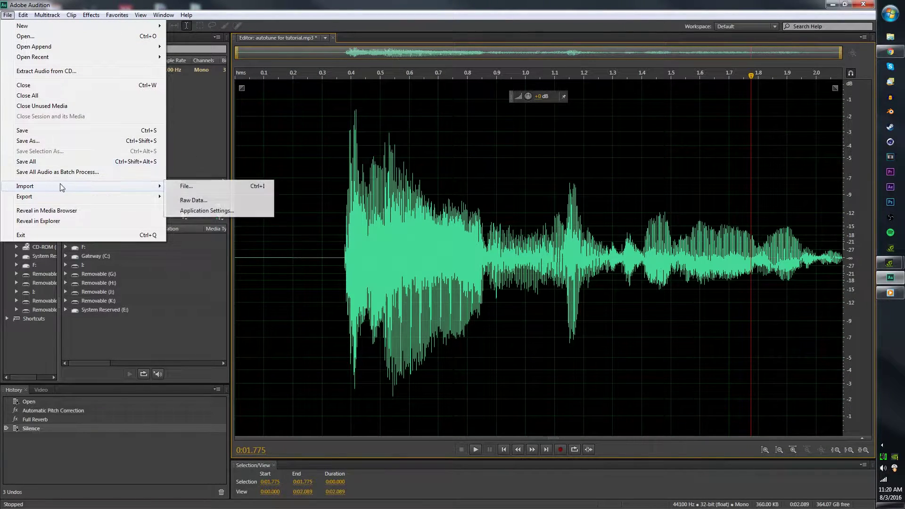
{"action": "left_click", "coordinate": [189, 186]}
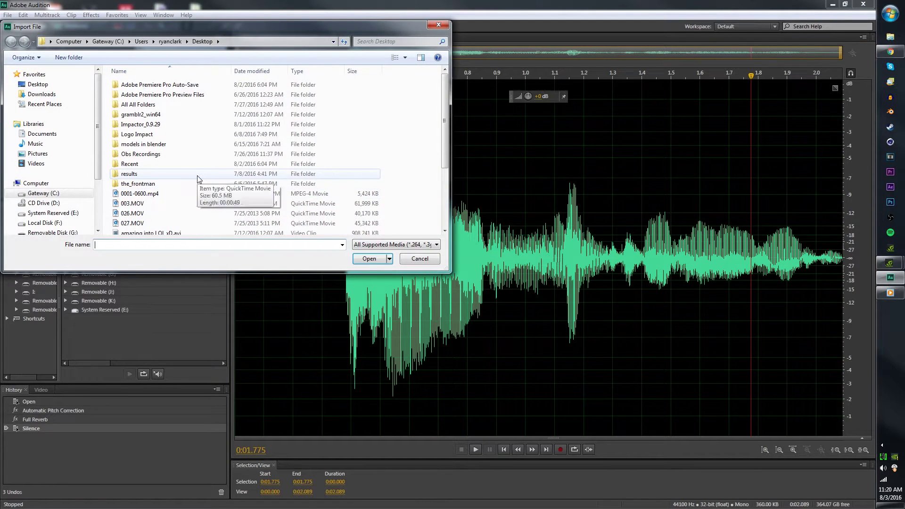
{"action": "left_click", "coordinate": [197, 174]}
{"action": "scroll", "coordinate": [193, 170], "scroll_direction": "down", "scroll_amount": 3}
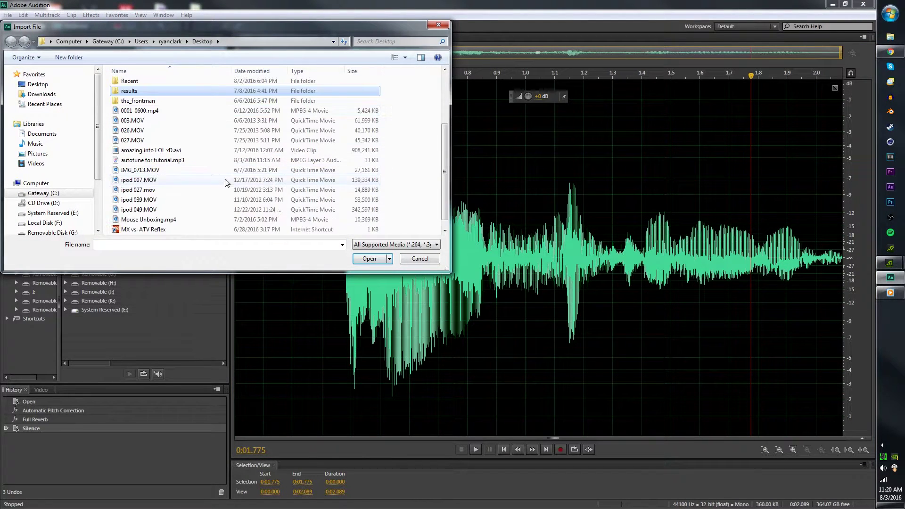
{"action": "left_click", "coordinate": [189, 150]}
{"action": "left_click", "coordinate": [369, 258]}
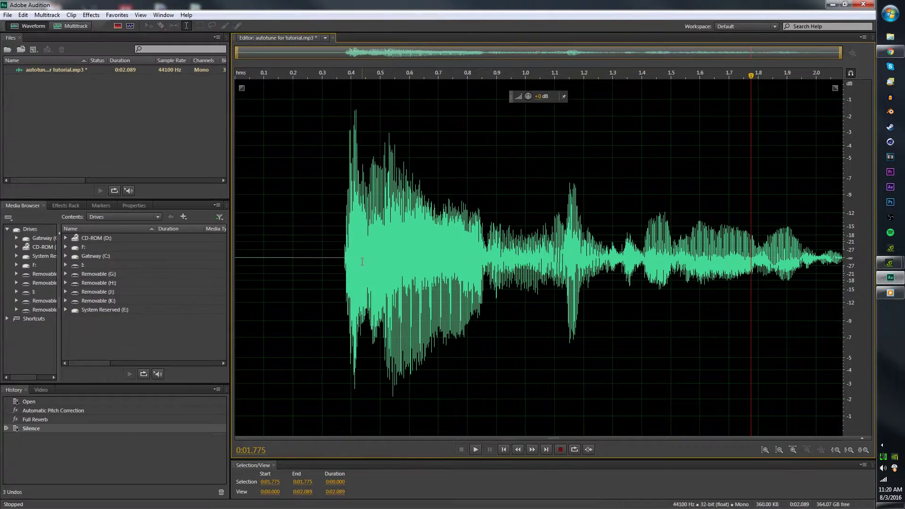
{"action": "left_click", "coordinate": [156, 72]}
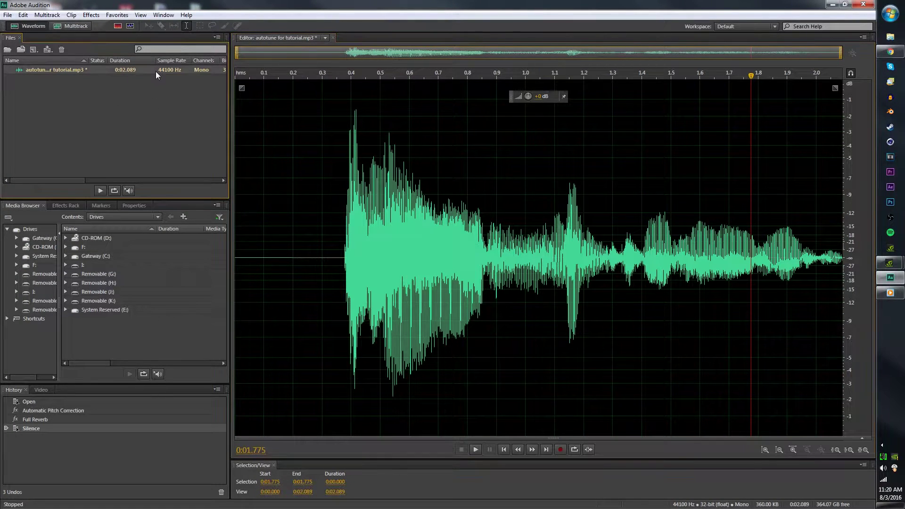
Close the clip discarding its edits, re-import an untouched 'autotune for tutorial.mp3', then start a multitrack session.
{"action": "key", "text": "ctrl+w"}
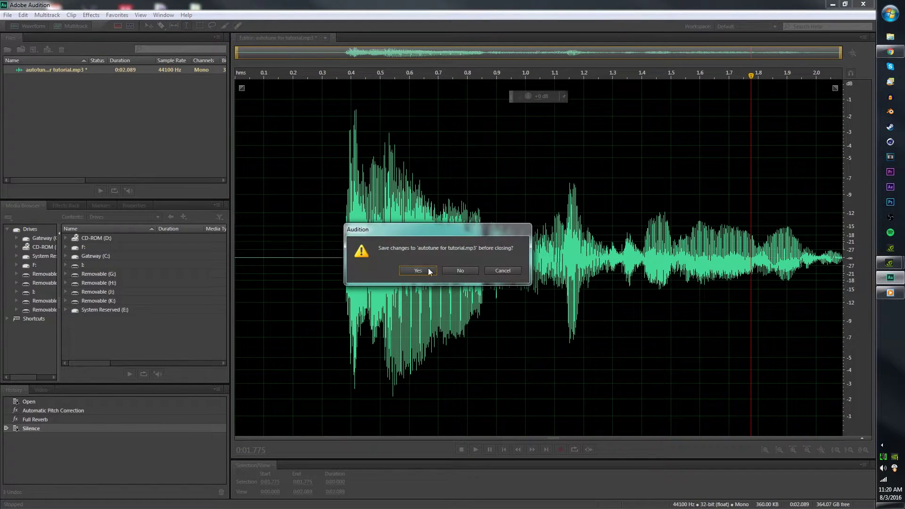
{"action": "left_click", "coordinate": [448, 269]}
{"action": "left_click", "coordinate": [8, 14]}
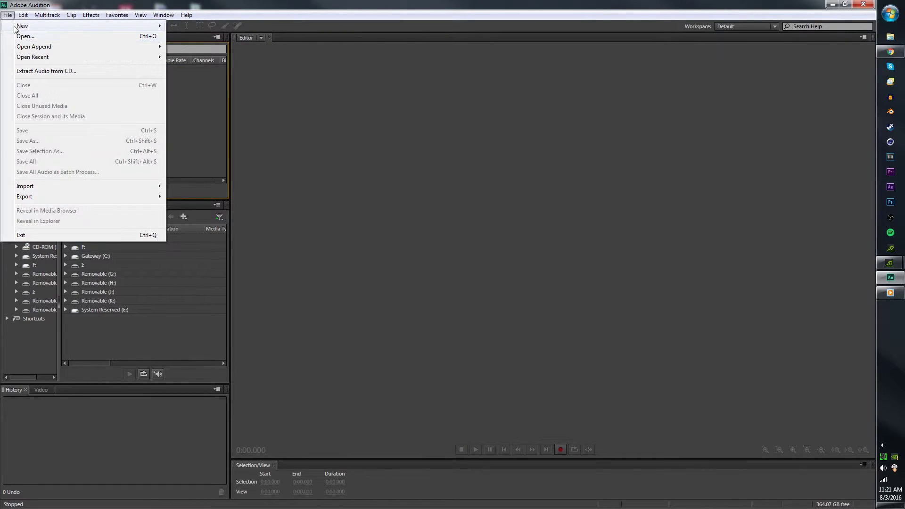
{"action": "mouse_move", "coordinate": [14, 30]}
{"action": "mouse_move", "coordinate": [58, 186]}
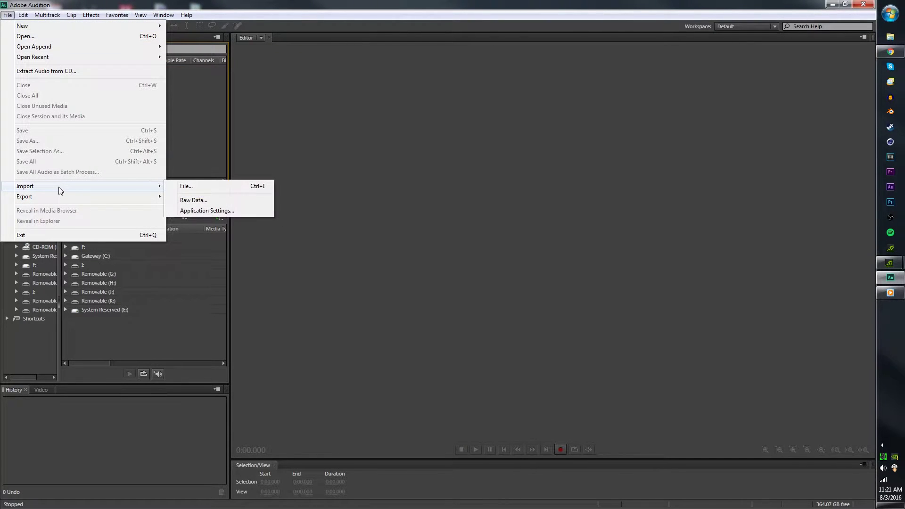
{"action": "left_click", "coordinate": [180, 186]}
{"action": "scroll", "coordinate": [224, 204], "scroll_direction": "down", "scroll_amount": 5}
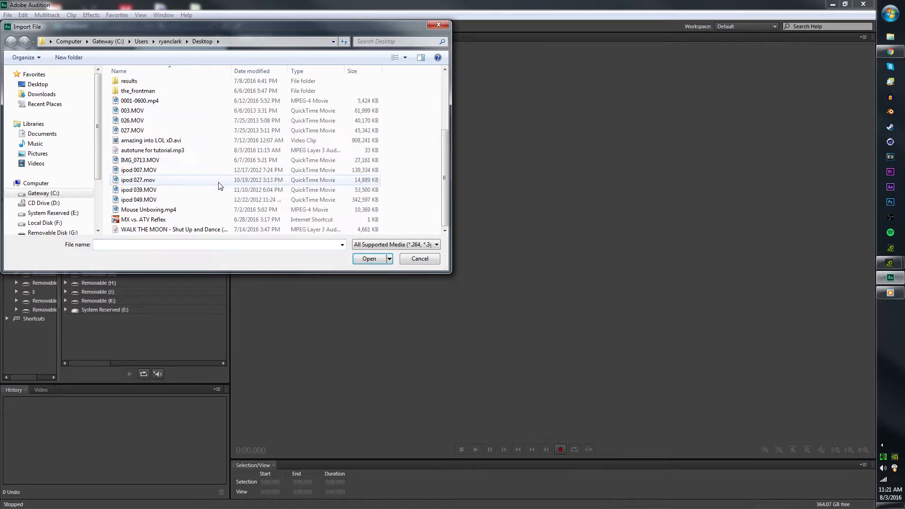
{"action": "left_click", "coordinate": [203, 150]}
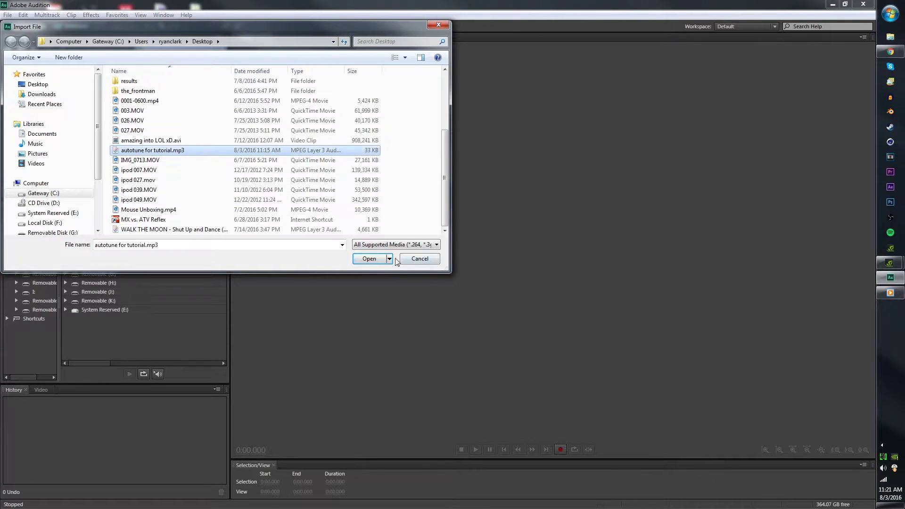
{"action": "left_click", "coordinate": [370, 258]}
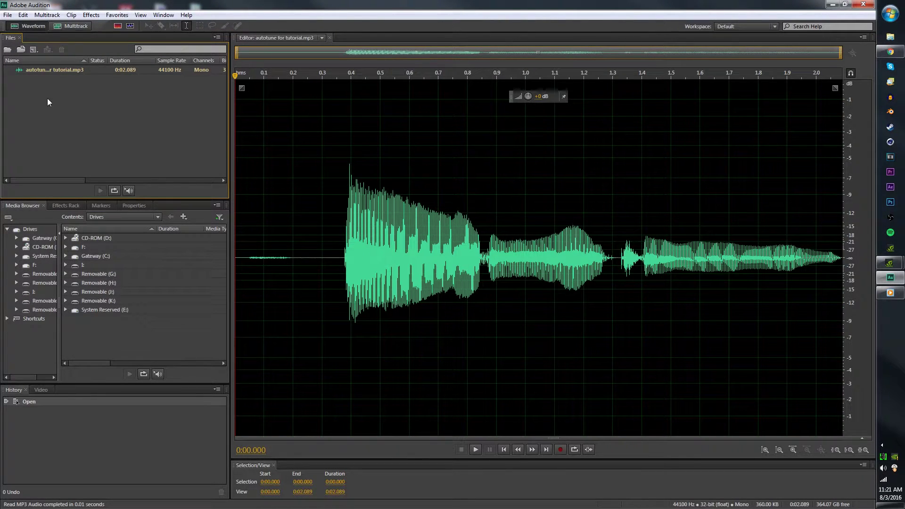
{"action": "left_click", "coordinate": [55, 29]}
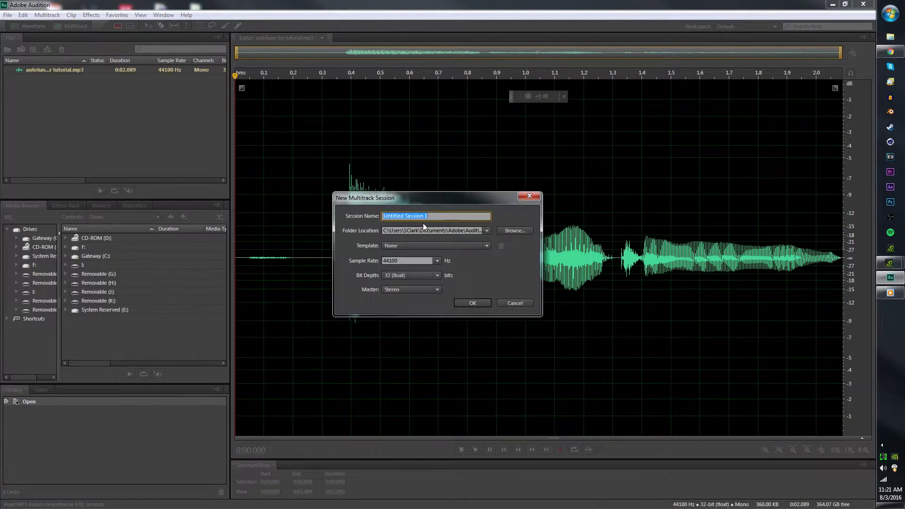
Cancel the multitrack setup, silence the first 0.2 s, and select from 0.353 s to the end.
{"action": "left_click", "coordinate": [515, 303]}
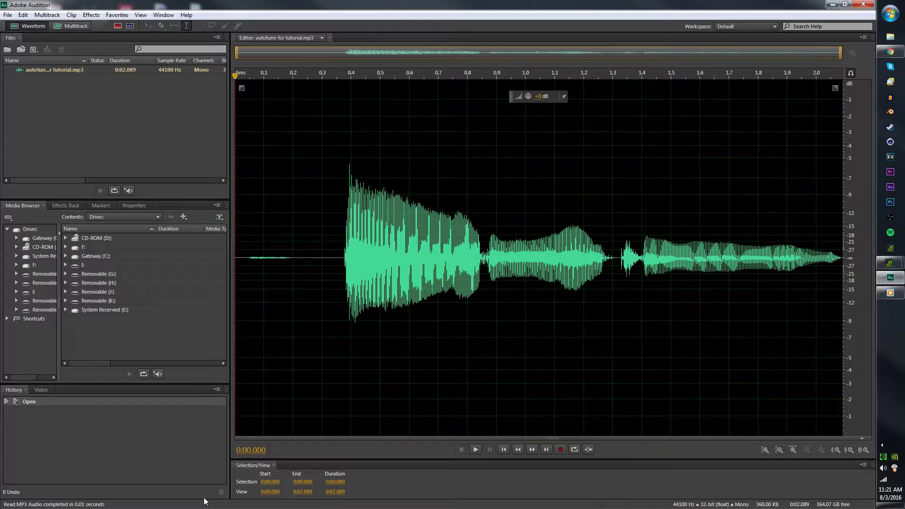
{"action": "left_click_drag", "start_coordinate": [292, 263], "coordinate": [235, 260]}
{"action": "right_click", "coordinate": [253, 255]}
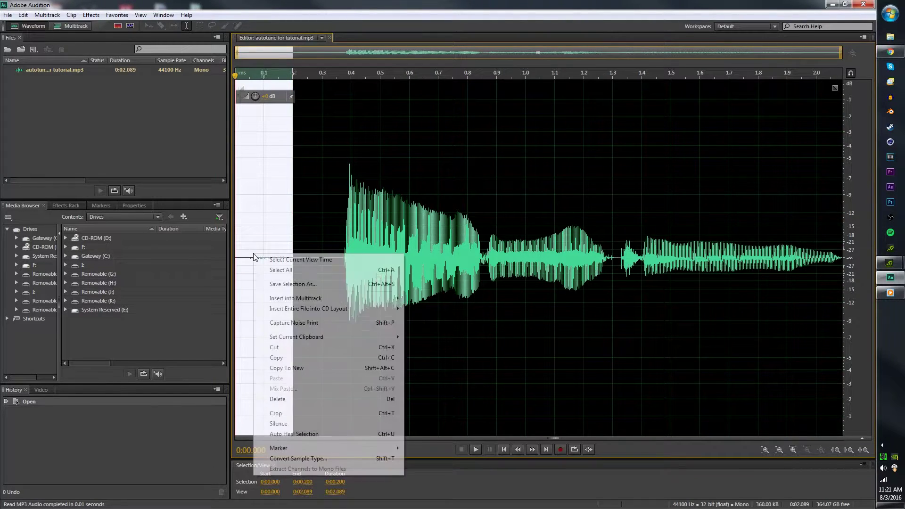
{"action": "left_click", "coordinate": [279, 423]}
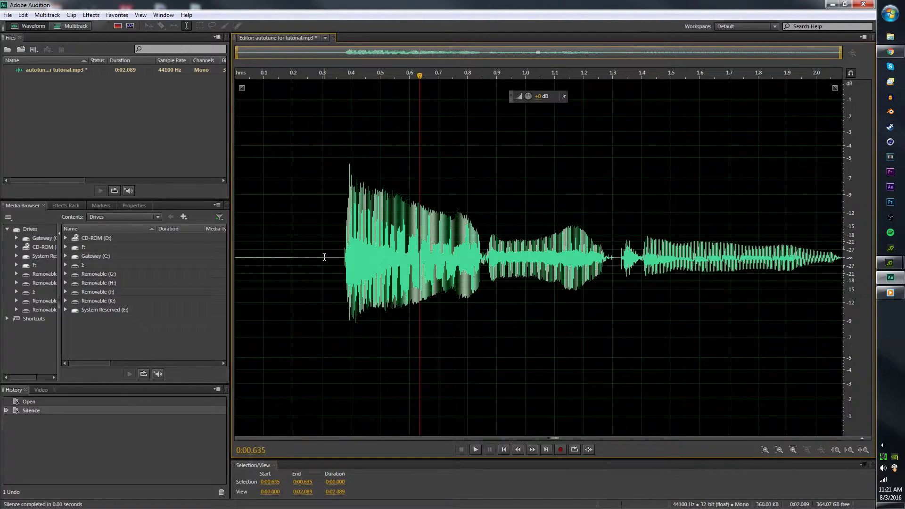
{"action": "left_click_drag", "start_coordinate": [337, 257], "coordinate": [845, 249]}
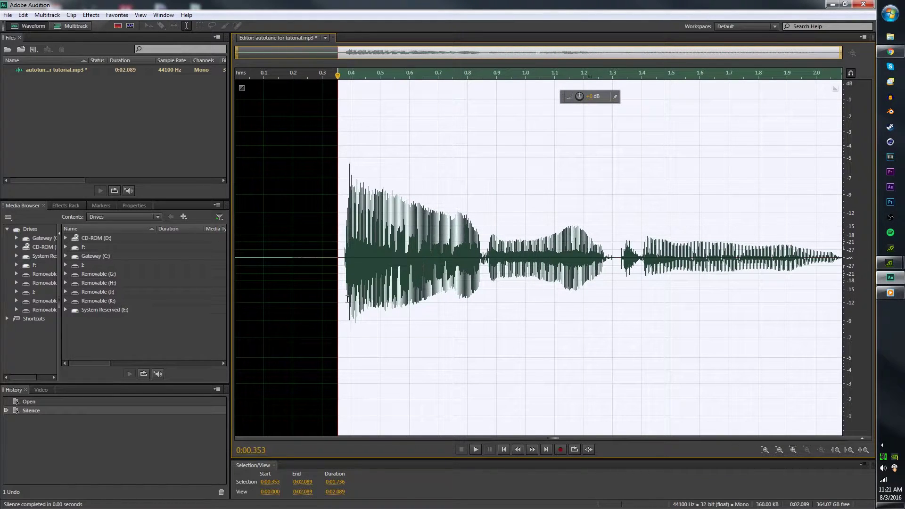
Open Automatic Pitch Correction, keep the C major key, and set sensitivity to 200.
{"action": "left_click", "coordinate": [91, 15]}
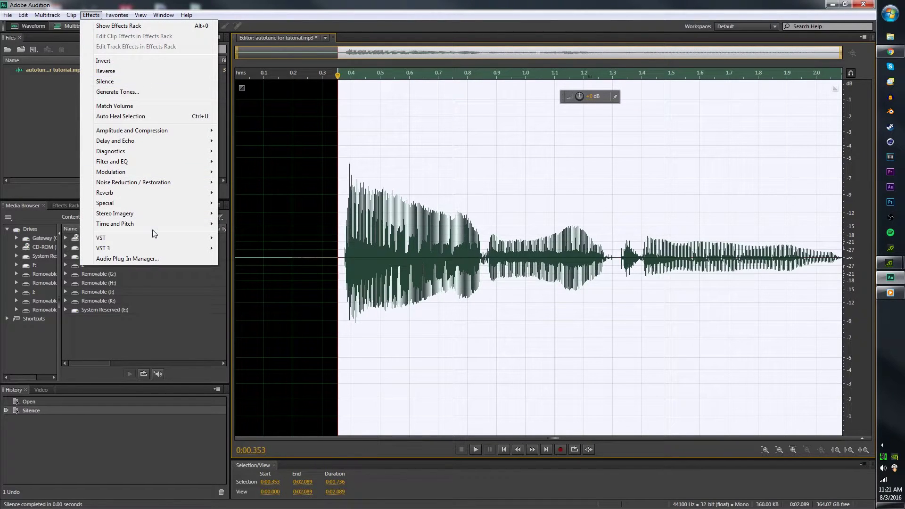
{"action": "mouse_move", "coordinate": [152, 224]}
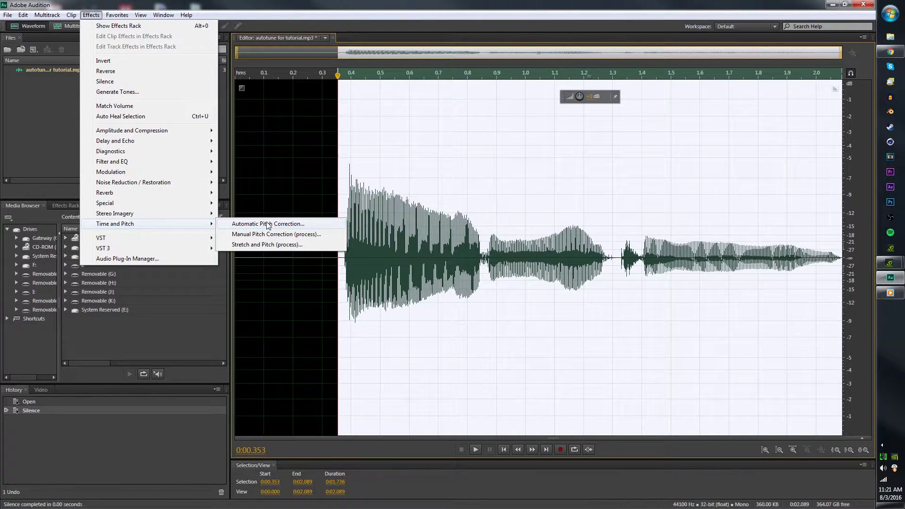
{"action": "left_click", "coordinate": [289, 225]}
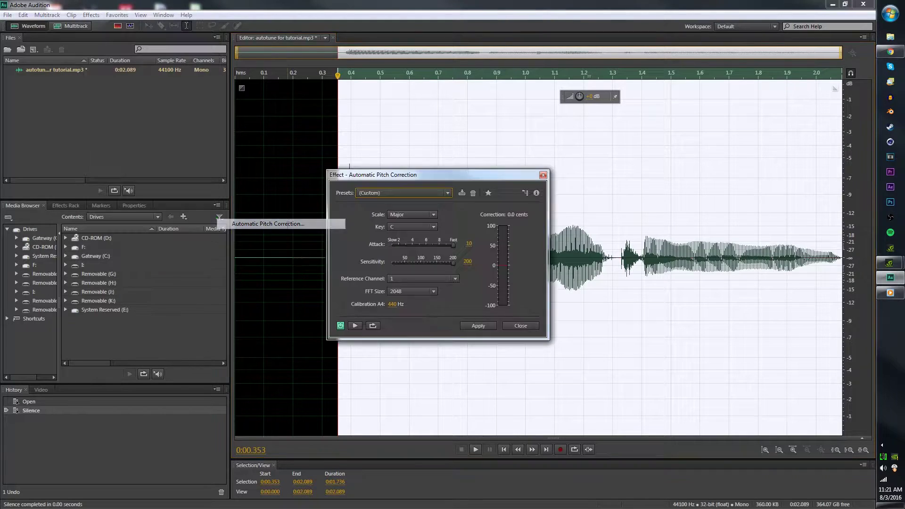
{"action": "left_click", "coordinate": [425, 227]}
{"action": "left_click", "coordinate": [425, 226]}
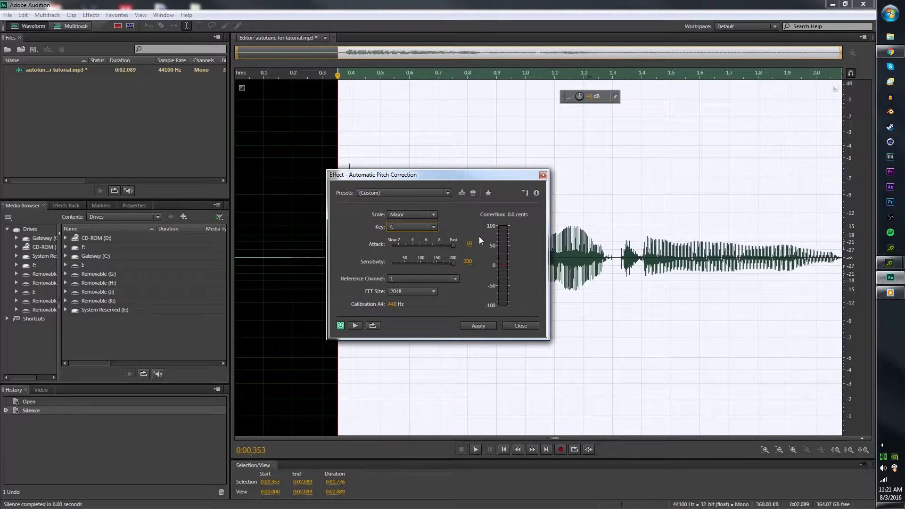
{"action": "left_click", "coordinate": [414, 229]}
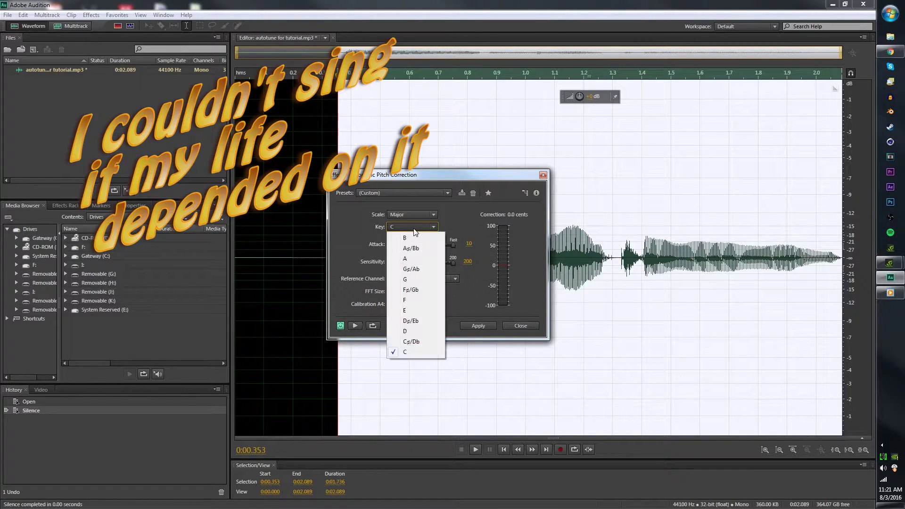
{"action": "left_click", "coordinate": [414, 228]}
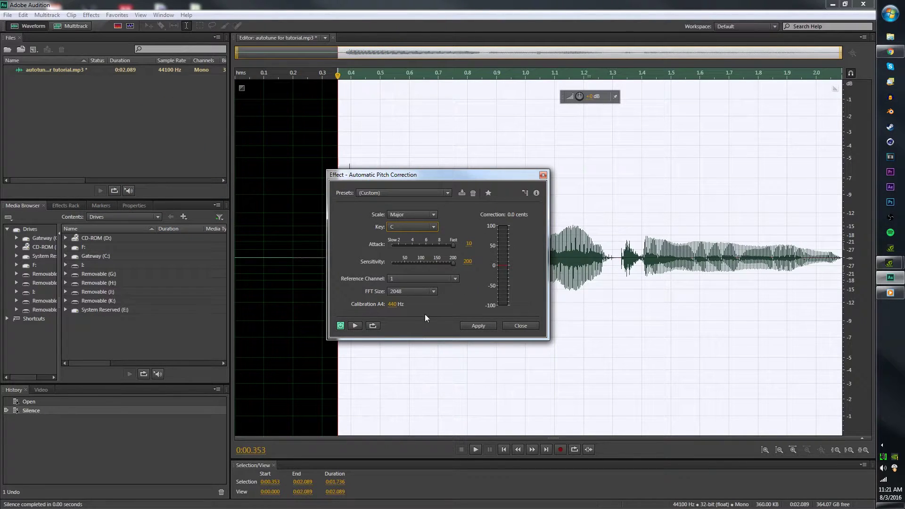
{"action": "left_click", "coordinate": [429, 227]}
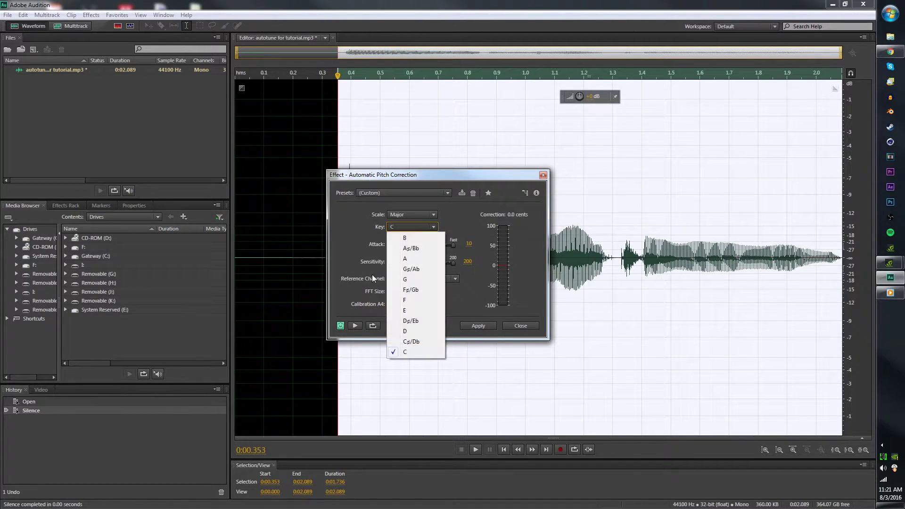
{"action": "left_click", "coordinate": [407, 357]}
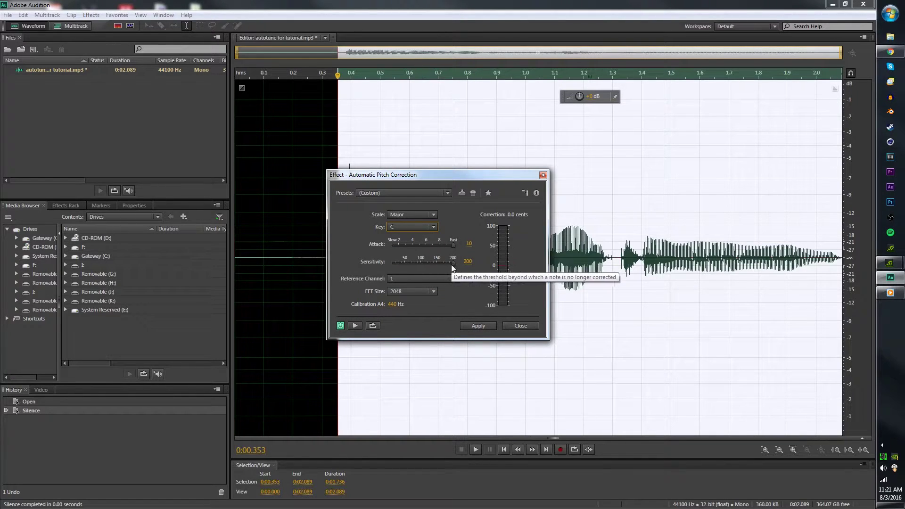
{"action": "left_click_drag", "start_coordinate": [451, 263], "coordinate": [408, 264]}
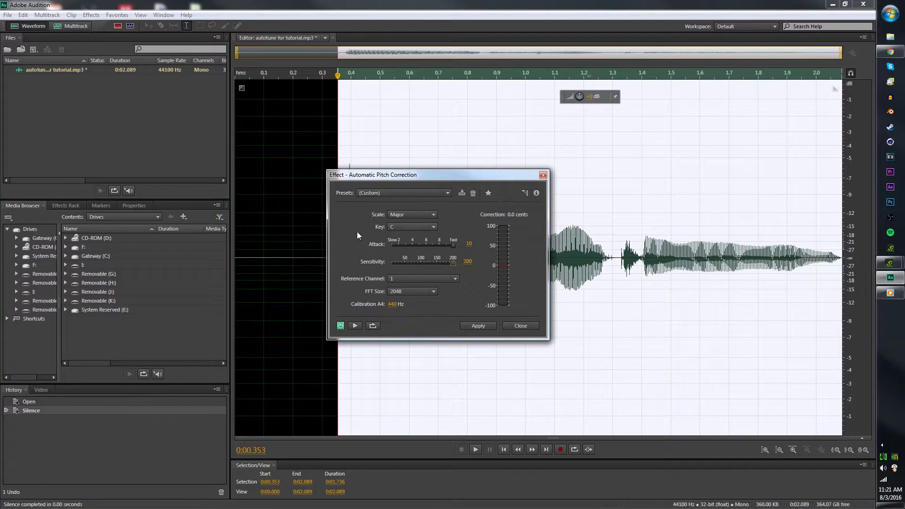
{"action": "left_click_drag", "start_coordinate": [448, 177], "coordinate": [228, 106]}
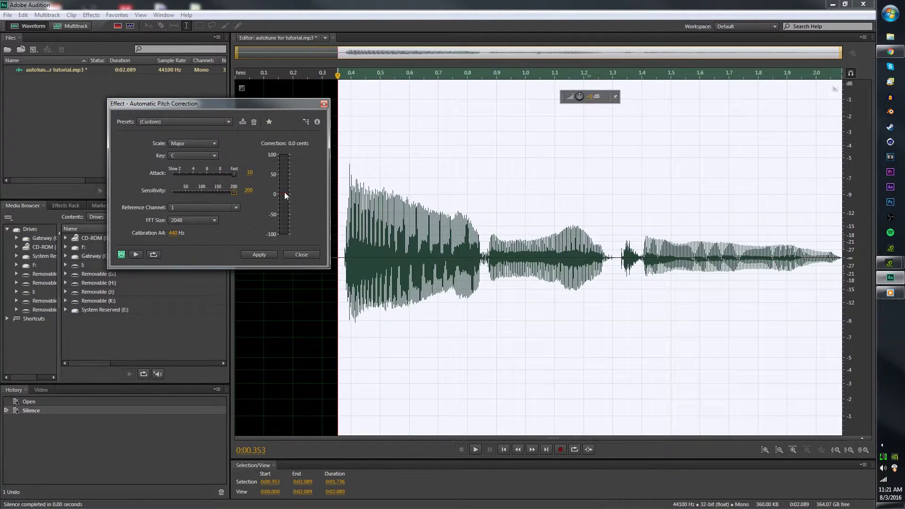
Preview the correction with attack at 1 and 3, then set attack to its fastest, 10.
{"action": "left_click", "coordinate": [135, 257]}
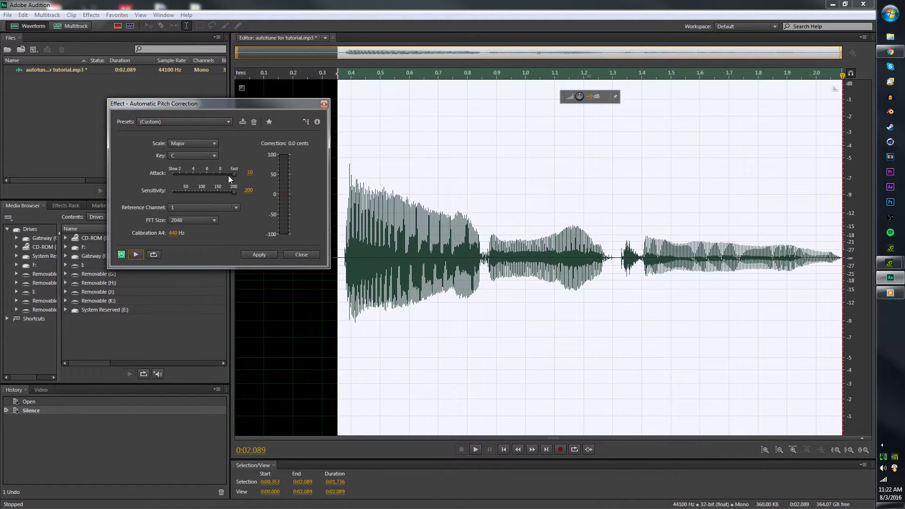
{"action": "left_click_drag", "start_coordinate": [229, 174], "coordinate": [176, 174]}
{"action": "left_click", "coordinate": [136, 256]}
{"action": "left_click_drag", "start_coordinate": [173, 174], "coordinate": [191, 174]}
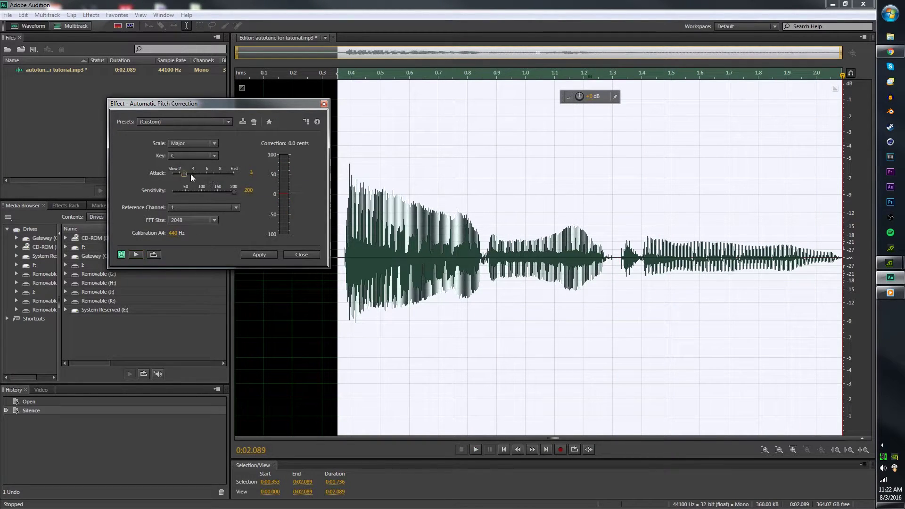
{"action": "left_click", "coordinate": [135, 256]}
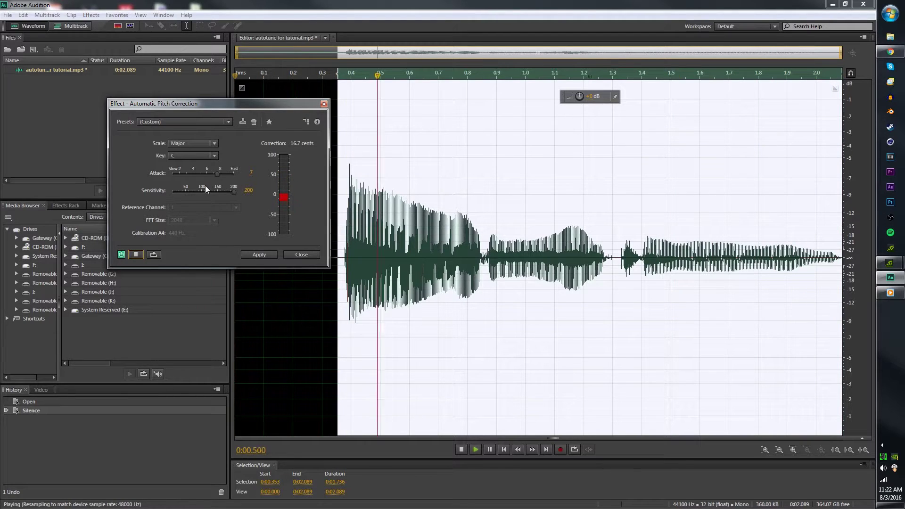
{"action": "left_click_drag", "start_coordinate": [217, 174], "coordinate": [234, 174]}
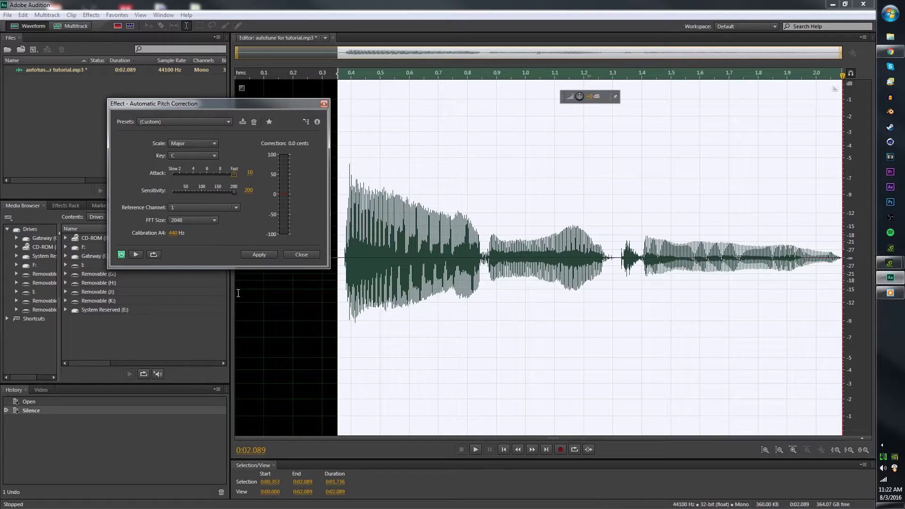
Apply the Automatic Pitch Correction to the selected voice, then browse the Effects menu for Reverb.
{"action": "left_click", "coordinate": [258, 254]}
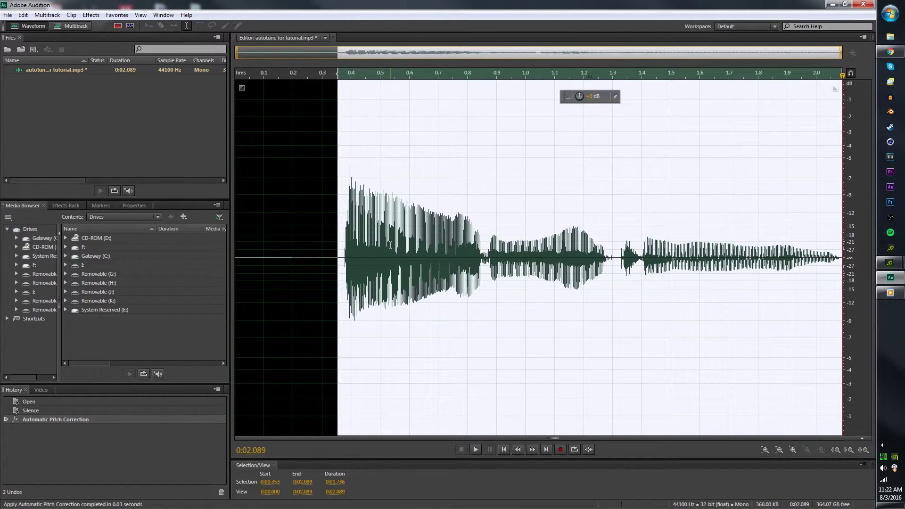
{"action": "left_click", "coordinate": [91, 14]}
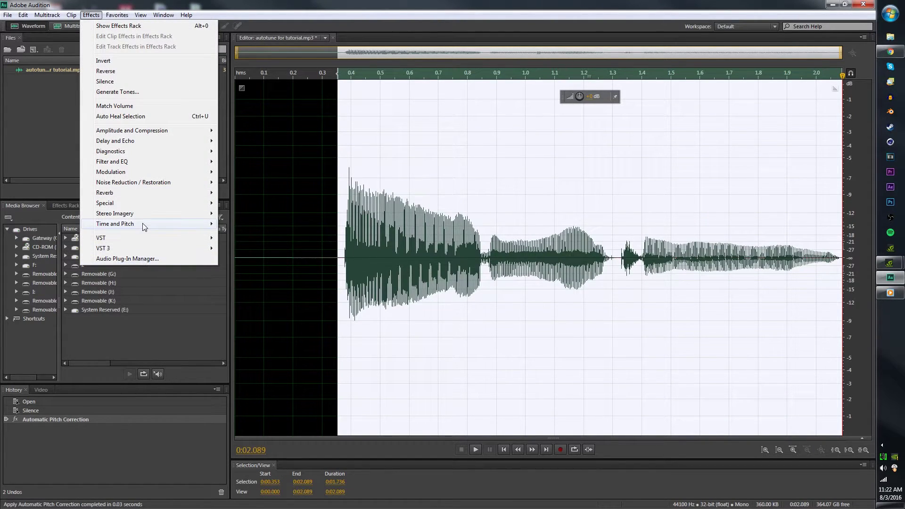
{"action": "mouse_move", "coordinate": [201, 192]}
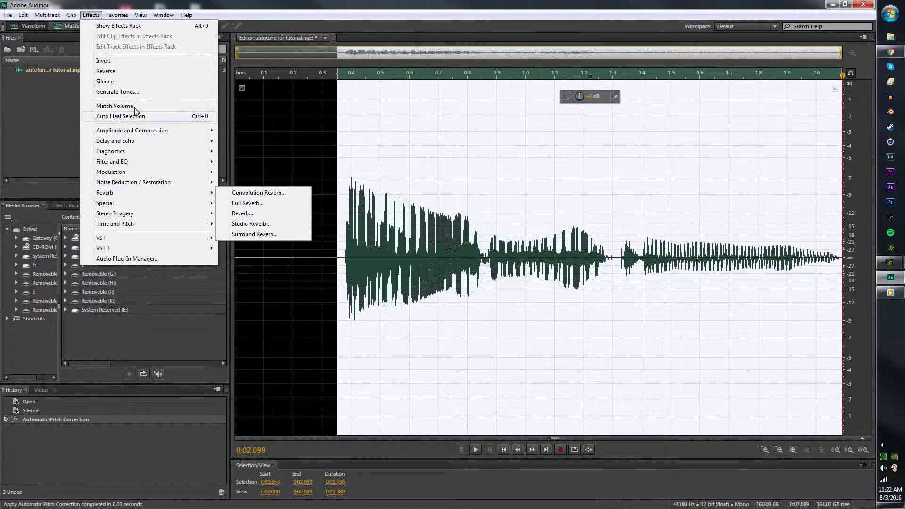
{"action": "mouse_move", "coordinate": [72, 15]}
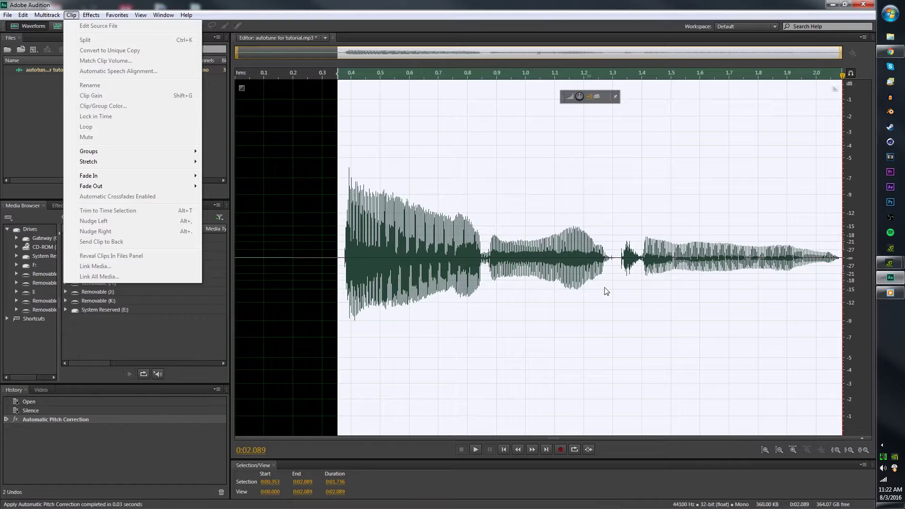
{"action": "mouse_move", "coordinate": [107, 21]}
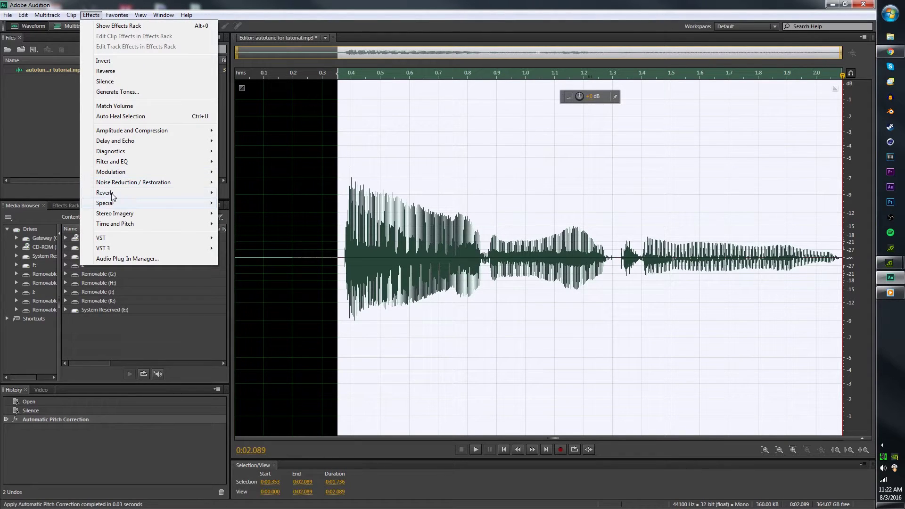
Open Full Reverb, push the reverberation level up to 54.9%, and preview the result twice.
{"action": "left_click", "coordinate": [238, 203]}
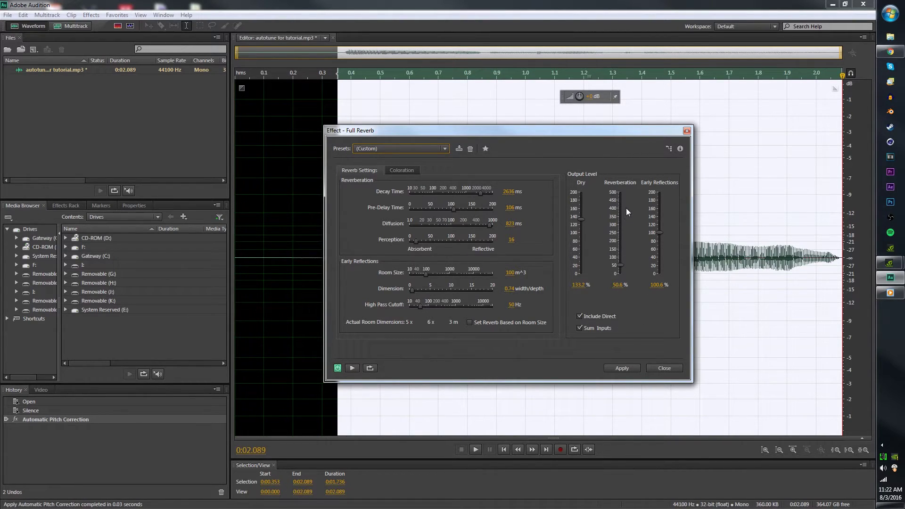
{"action": "left_click_drag", "start_coordinate": [619, 262], "coordinate": [619, 181]}
{"action": "left_click", "coordinate": [354, 369]}
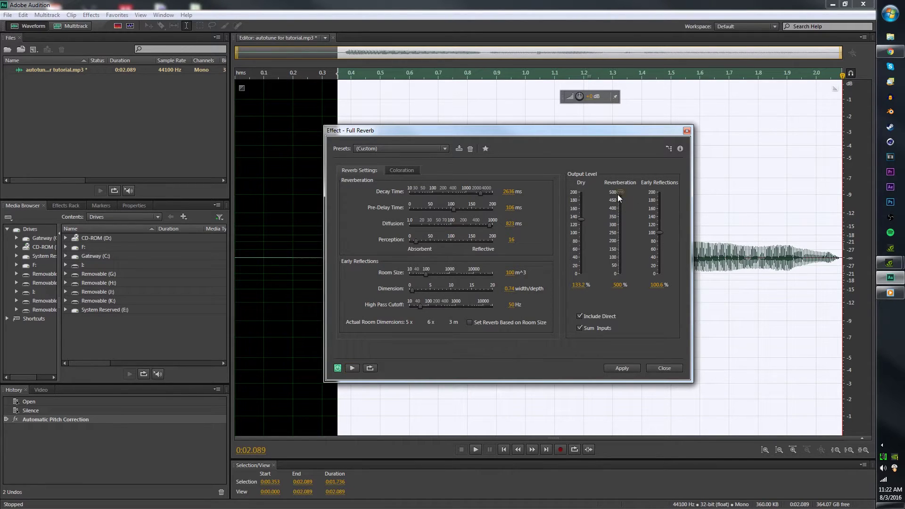
{"action": "left_click", "coordinate": [352, 367]}
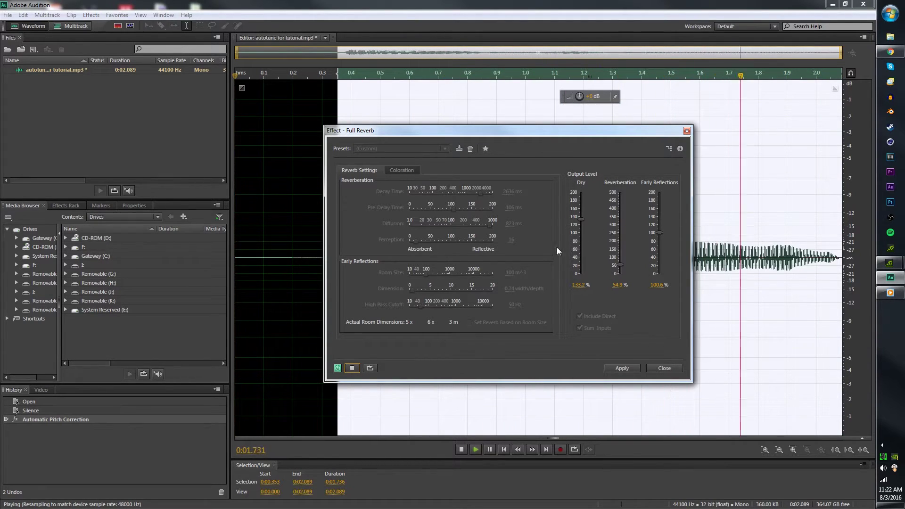
Preview the reverb with dry level at 200%, then lower the dry level to 135.3%.
{"action": "left_click_drag", "start_coordinate": [581, 219], "coordinate": [590, 172]}
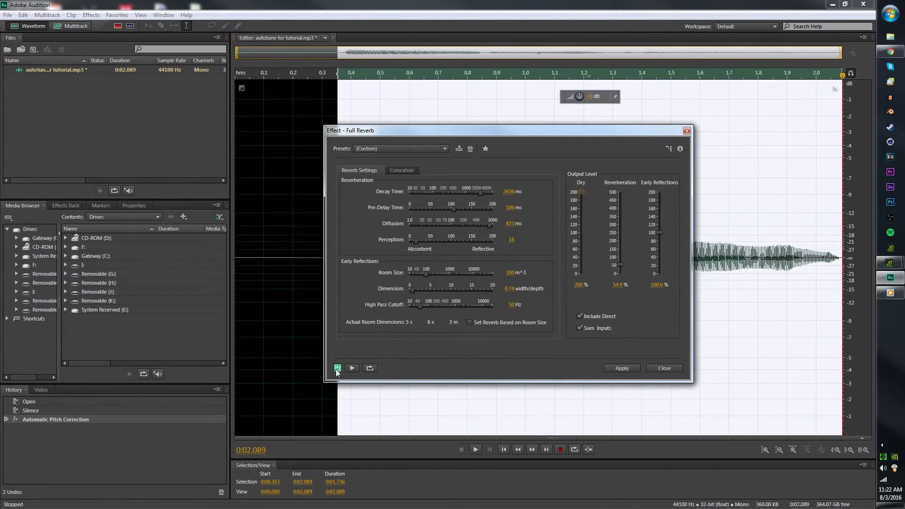
{"action": "left_click", "coordinate": [354, 368]}
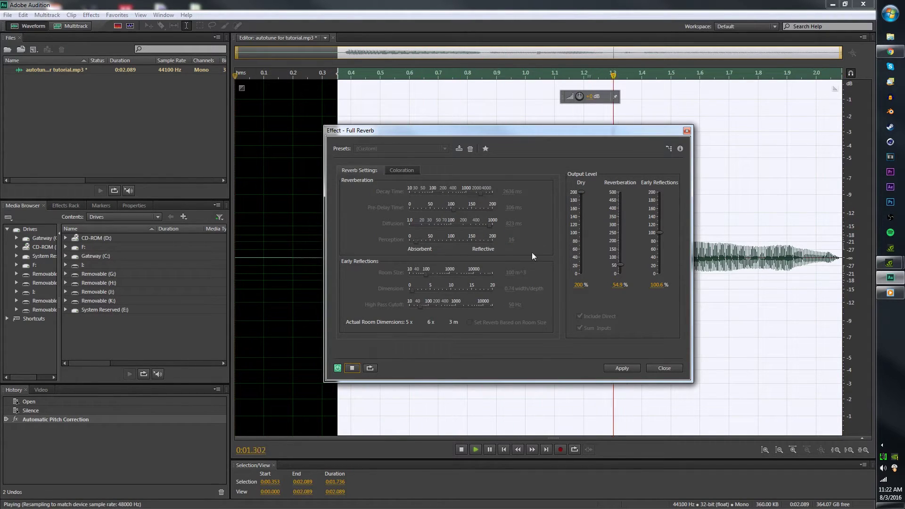
{"action": "left_click_drag", "start_coordinate": [581, 193], "coordinate": [580, 222]}
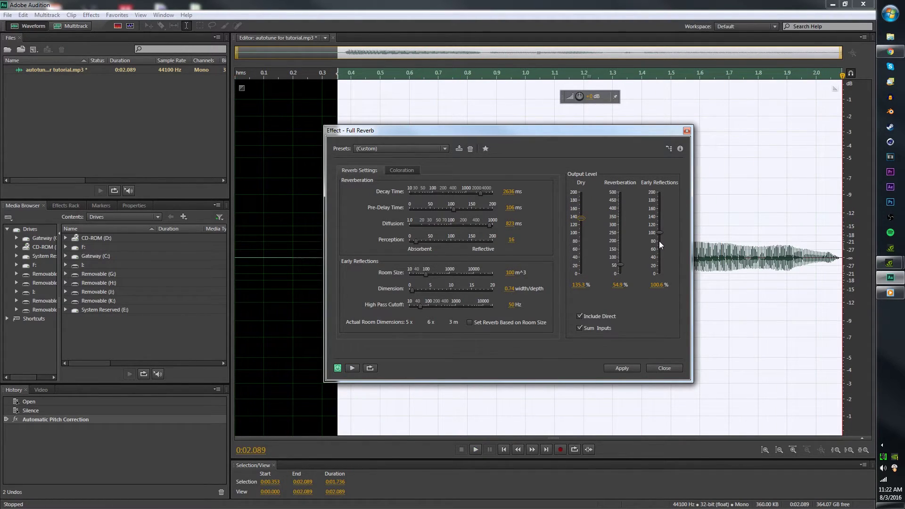
Preview early reflections at 200% and 0%, then set them to about 157.2%.
{"action": "left_click_drag", "start_coordinate": [660, 234], "coordinate": [665, 176]}
{"action": "left_click", "coordinate": [350, 367]}
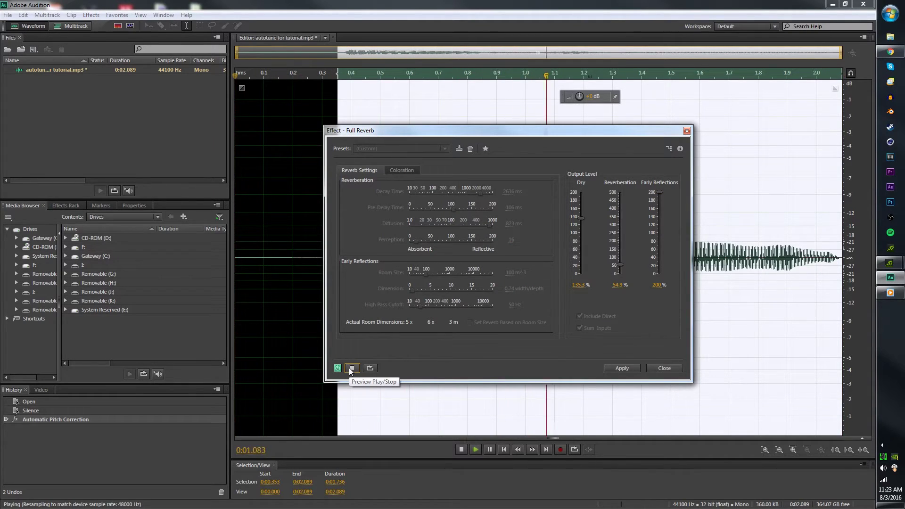
{"action": "left_click_drag", "start_coordinate": [659, 193], "coordinate": [648, 443]}
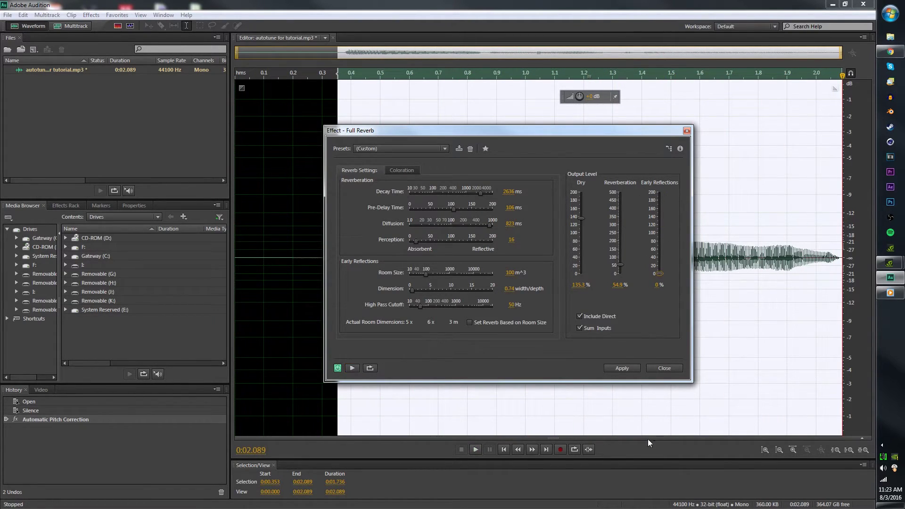
{"action": "left_click", "coordinate": [352, 370]}
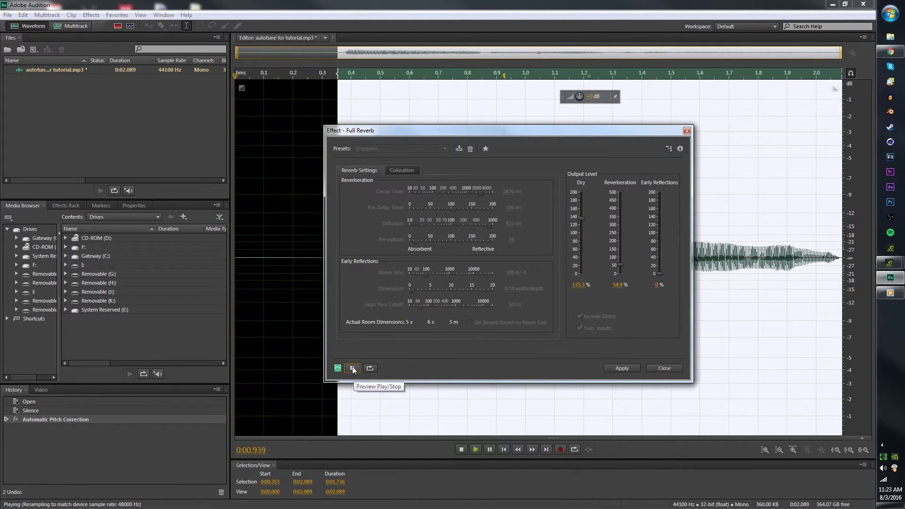
{"action": "left_click_drag", "start_coordinate": [658, 275], "coordinate": [669, 213]}
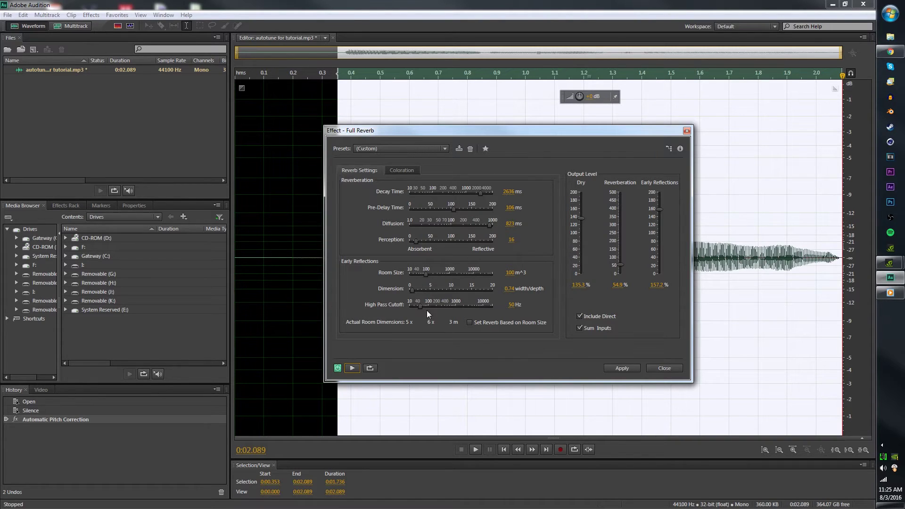
Browse the Full Reverb presets twice and keep the (Custom) settings unchanged.
{"action": "left_click", "coordinate": [420, 150]}
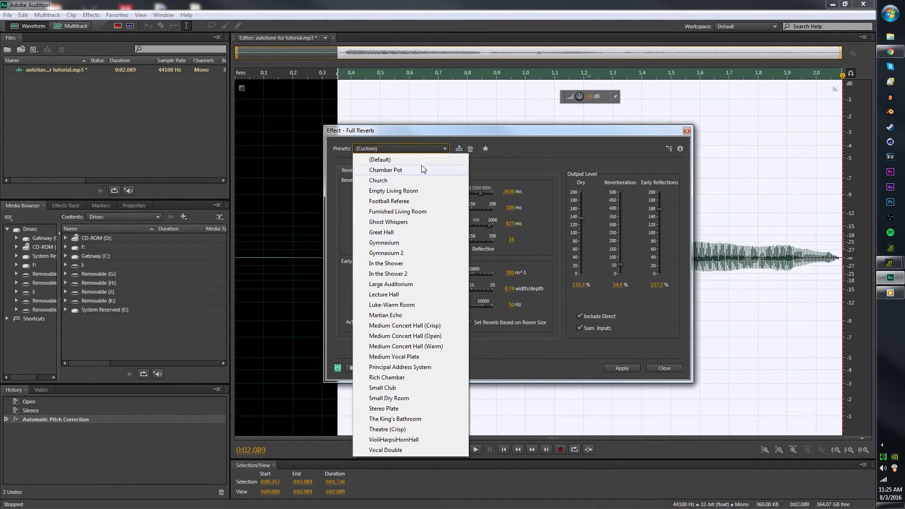
{"action": "left_click", "coordinate": [556, 152]}
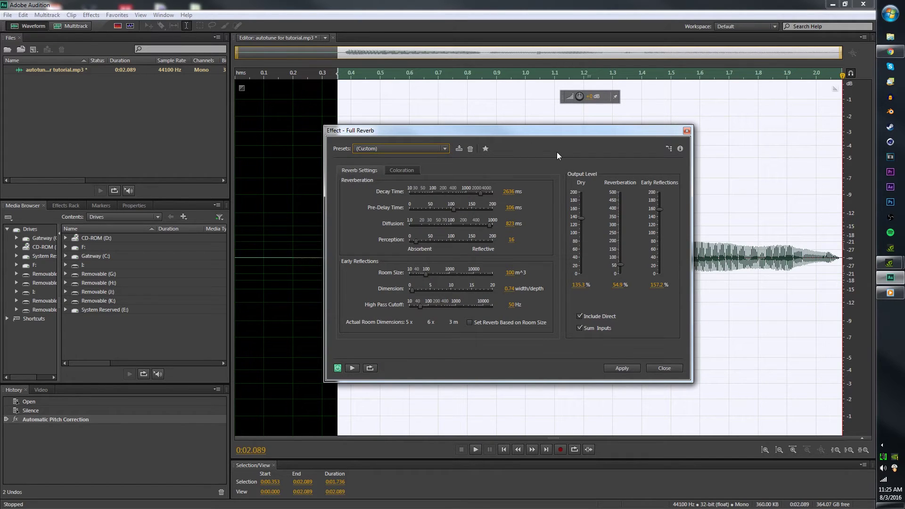
{"action": "left_click", "coordinate": [424, 150]}
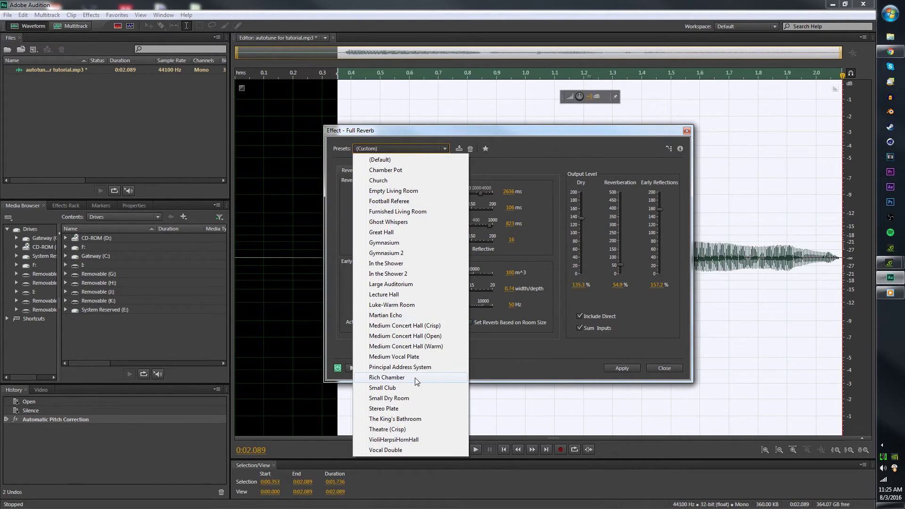
{"action": "left_click", "coordinate": [546, 351]}
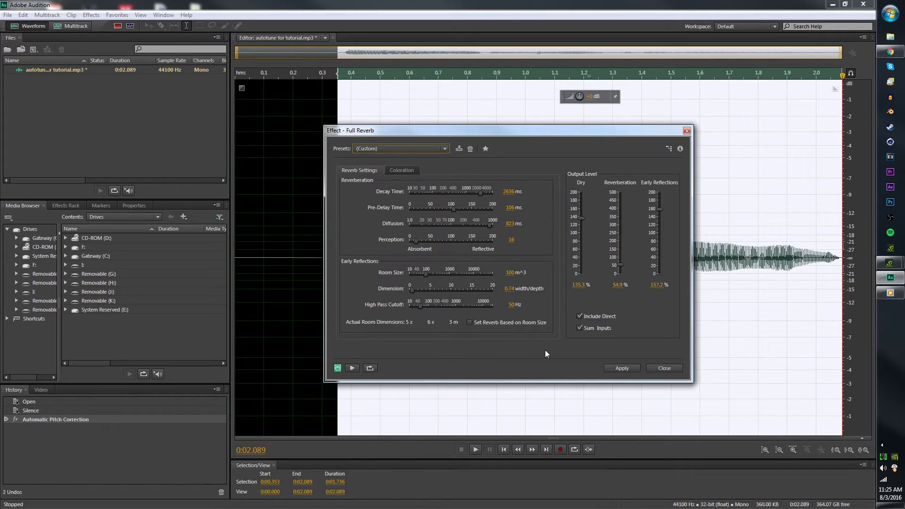
Apply the Full Reverb to the voice clip and play the whole treated clip back.
{"action": "left_click", "coordinate": [637, 369]}
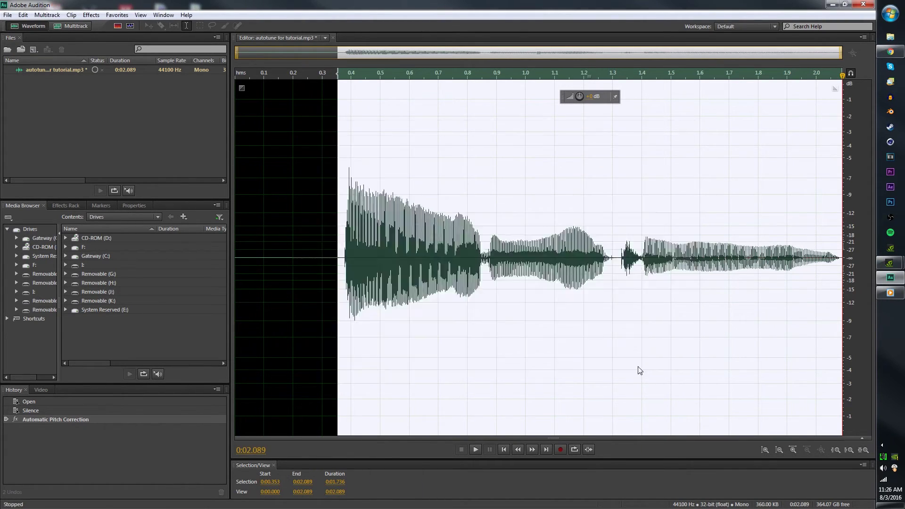
{"action": "left_click", "coordinate": [306, 273]}
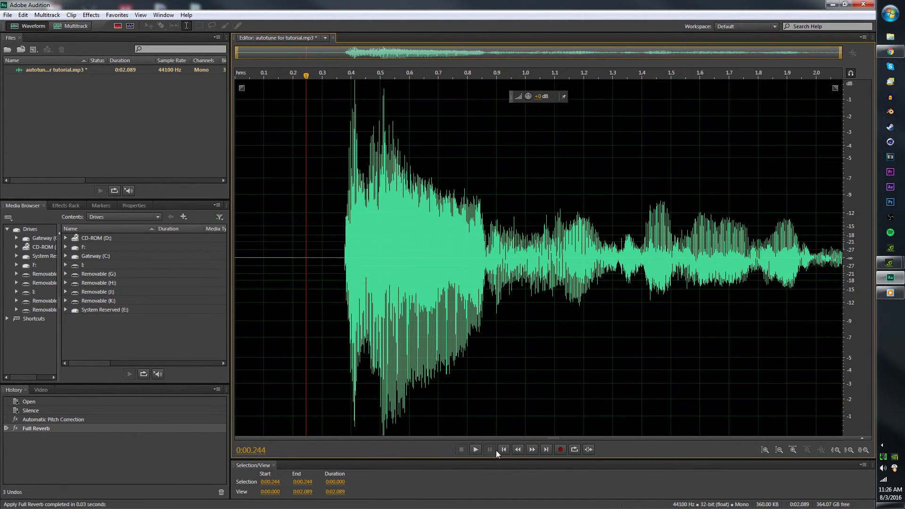
{"action": "left_click", "coordinate": [475, 450]}
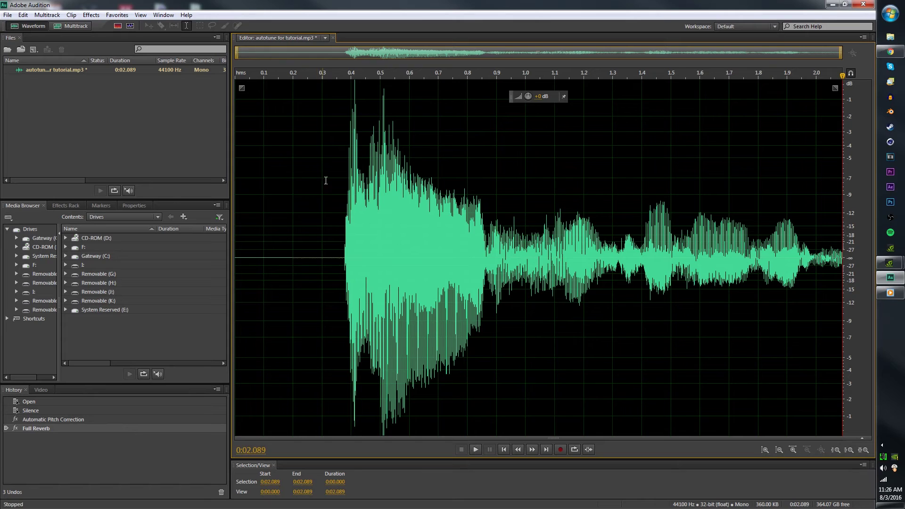
Select the voice regions 0.376–2.065 s and then 0.340–1.061 s to replay them.
{"action": "left_click_drag", "start_coordinate": [345, 189], "coordinate": [835, 287]}
{"action": "left_click", "coordinate": [804, 300]}
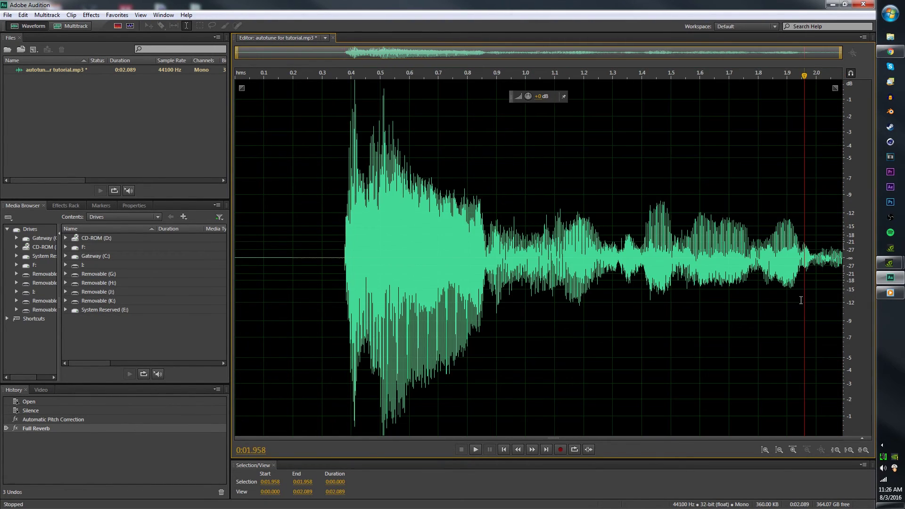
{"action": "left_click", "coordinate": [243, 244]}
{"action": "left_click_drag", "start_coordinate": [256, 245], "coordinate": [565, 255]}
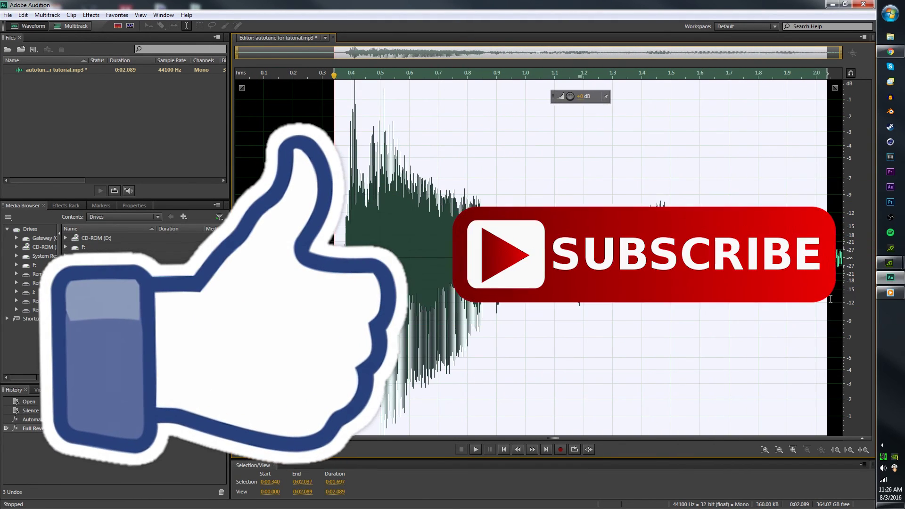
{"action": "left_click", "coordinate": [831, 311]}
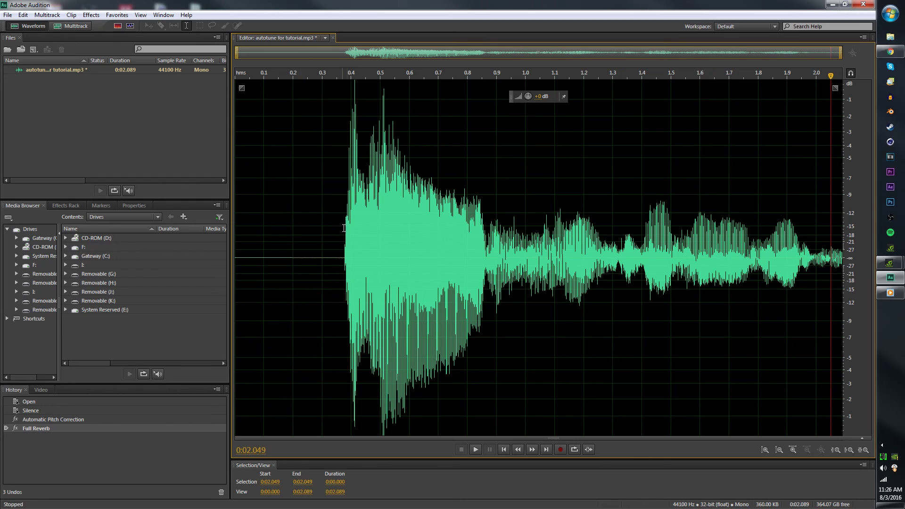
{"action": "left_click_drag", "start_coordinate": [343, 228], "coordinate": [712, 306]}
{"action": "left_click", "coordinate": [743, 335]}
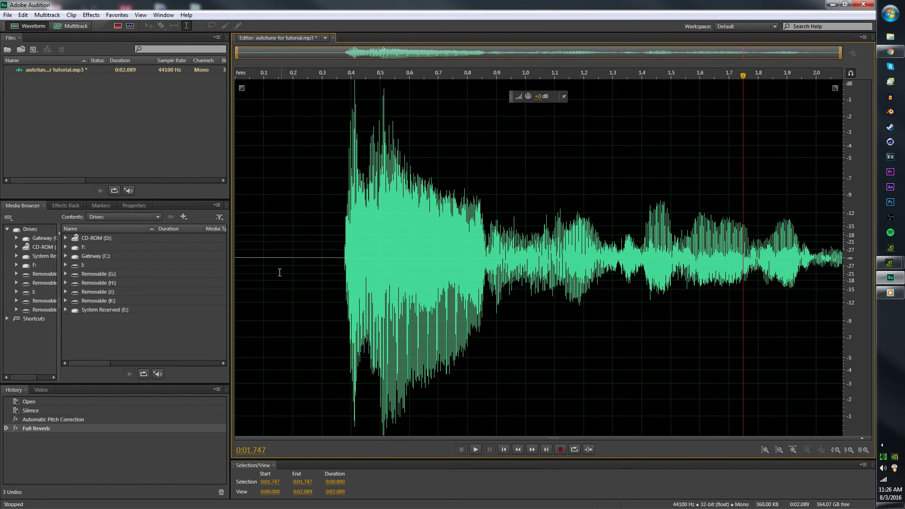
{"action": "left_click_drag", "start_coordinate": [336, 245], "coordinate": [825, 321]}
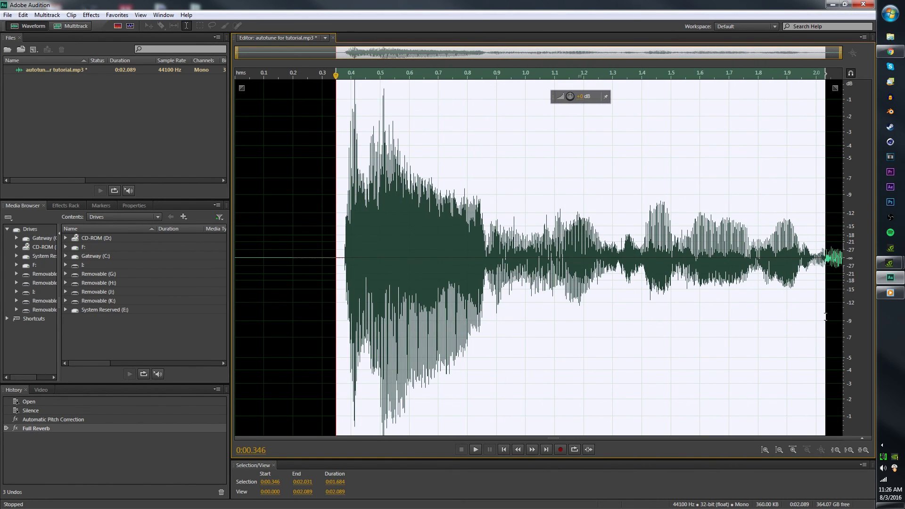
{"action": "left_click", "coordinate": [811, 335]}
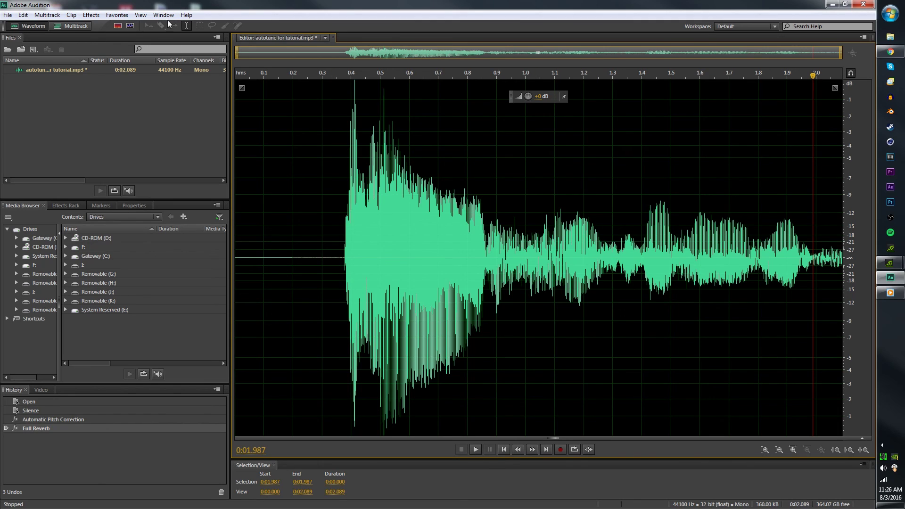